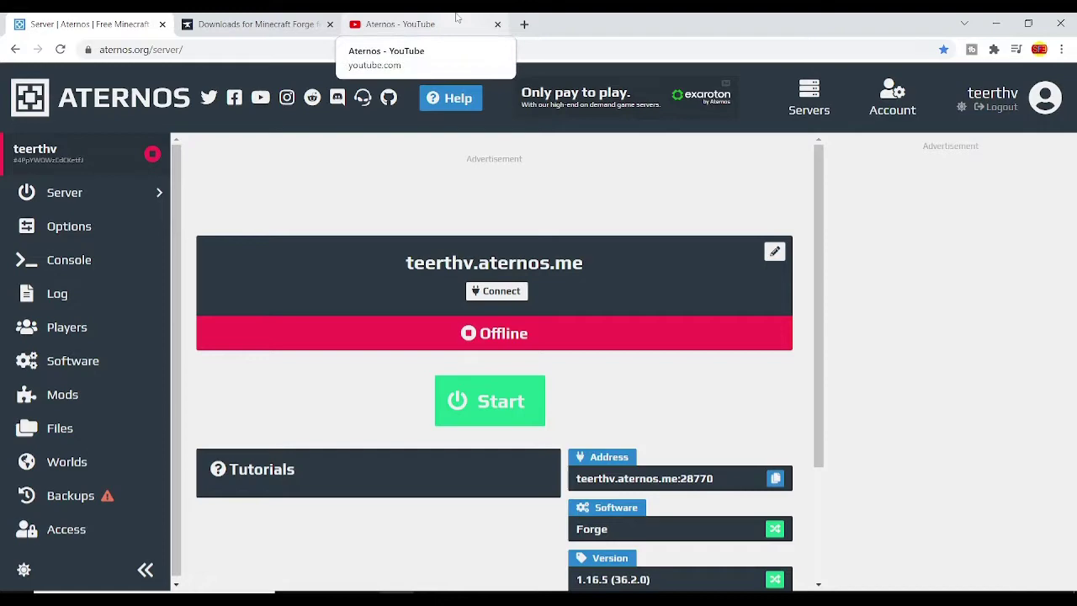
- Browse the tutorial videos on the Aternos YouTube channel
left_click(457, 17)
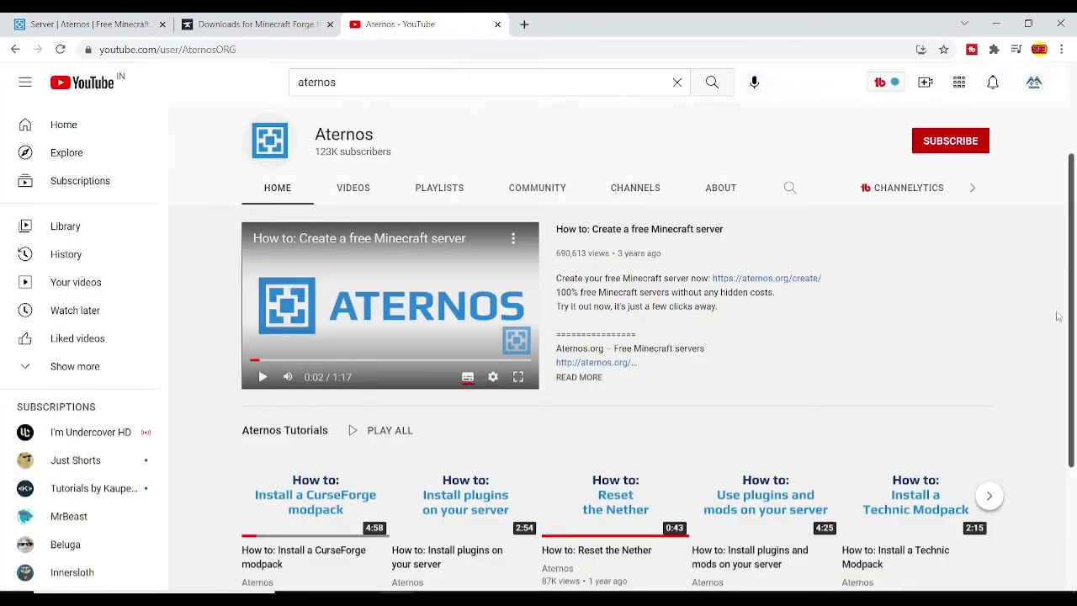
scroll(986, 368, "down", 3)
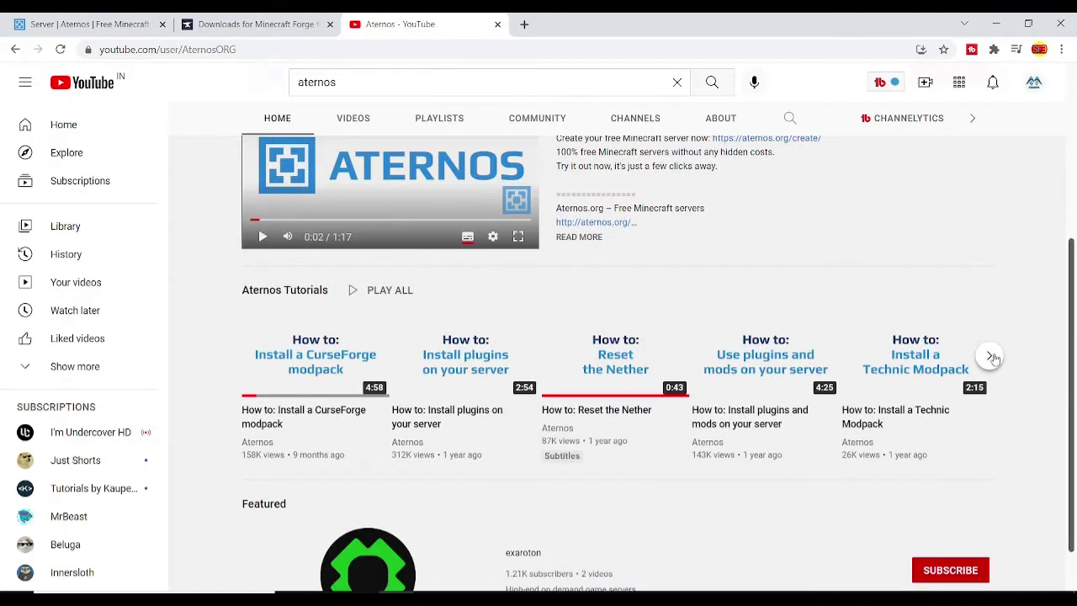
left_click(990, 356)
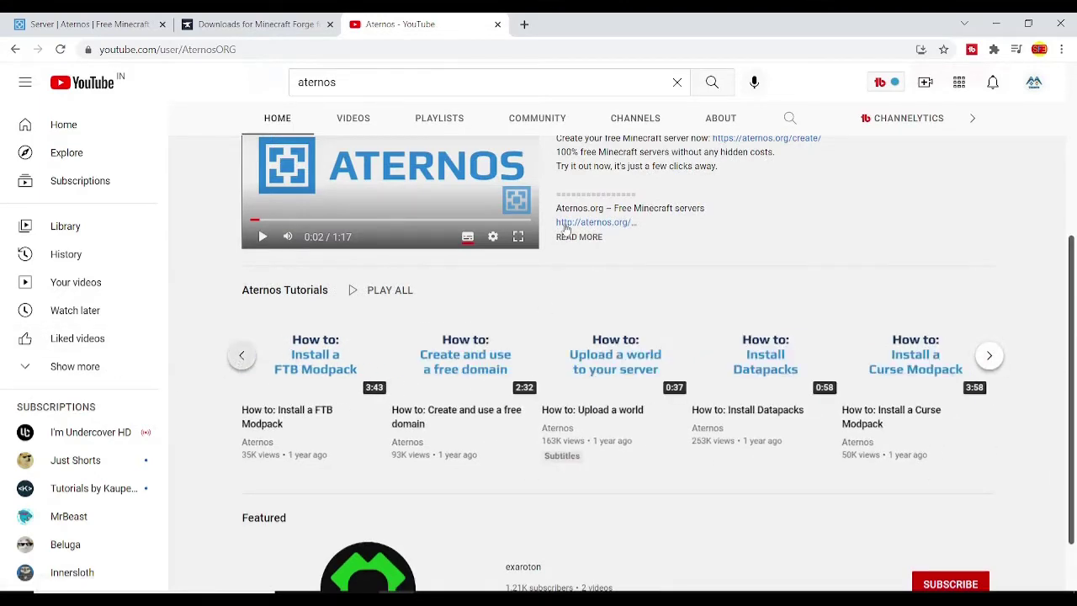
left_click(241, 355)
scroll(187, 331, "up", 1)
scroll(378, 332, "up", 2)
scroll(594, 334, "down", 1)
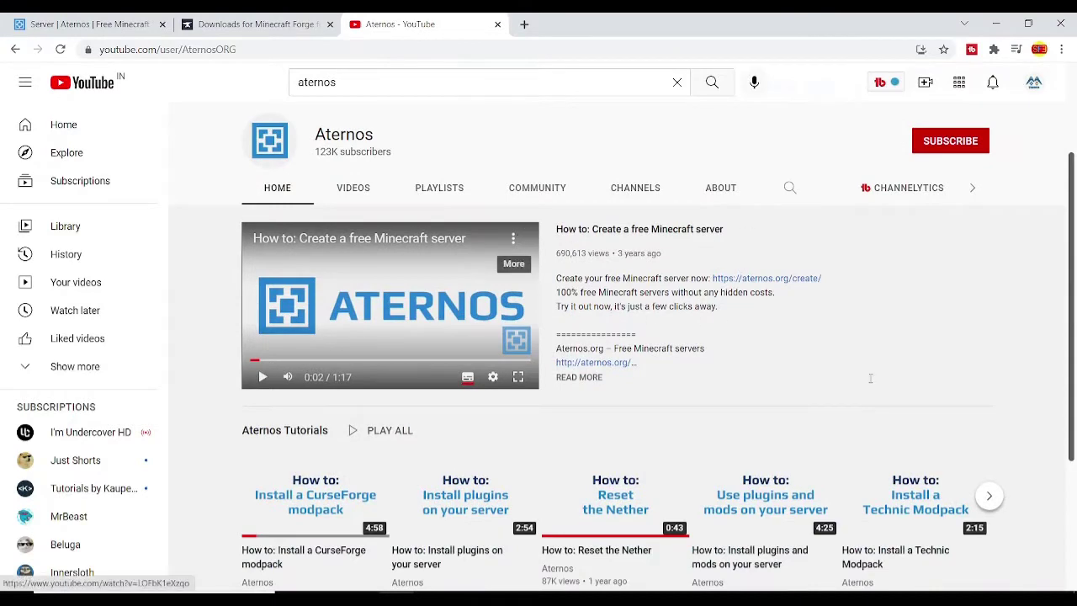
- Return to the Aternos server overview and briefly highlight the server address
left_click(80, 18)
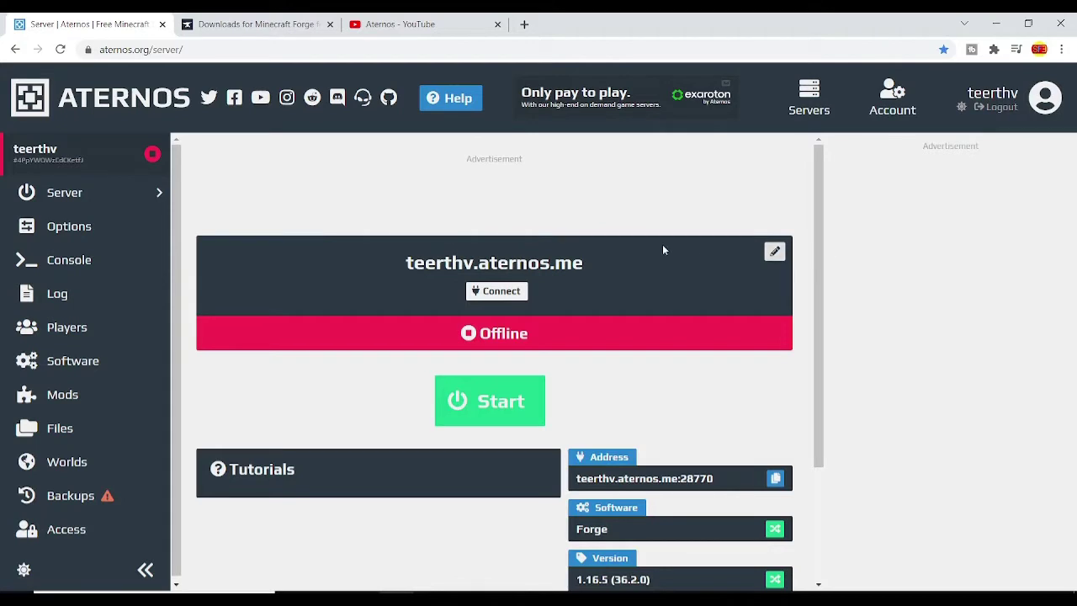
double_click(339, 247)
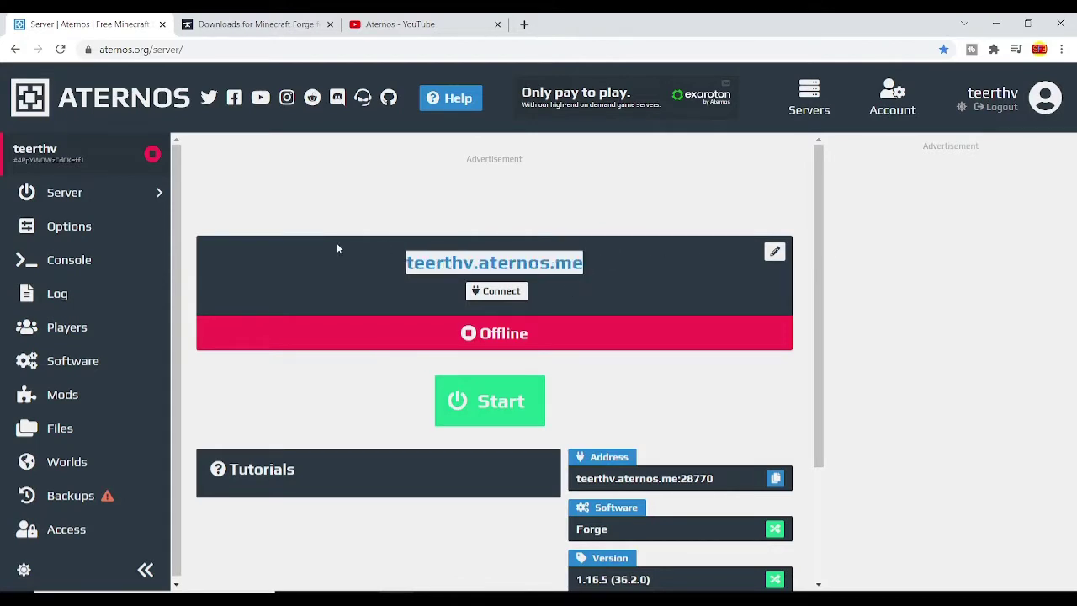
left_click(387, 207)
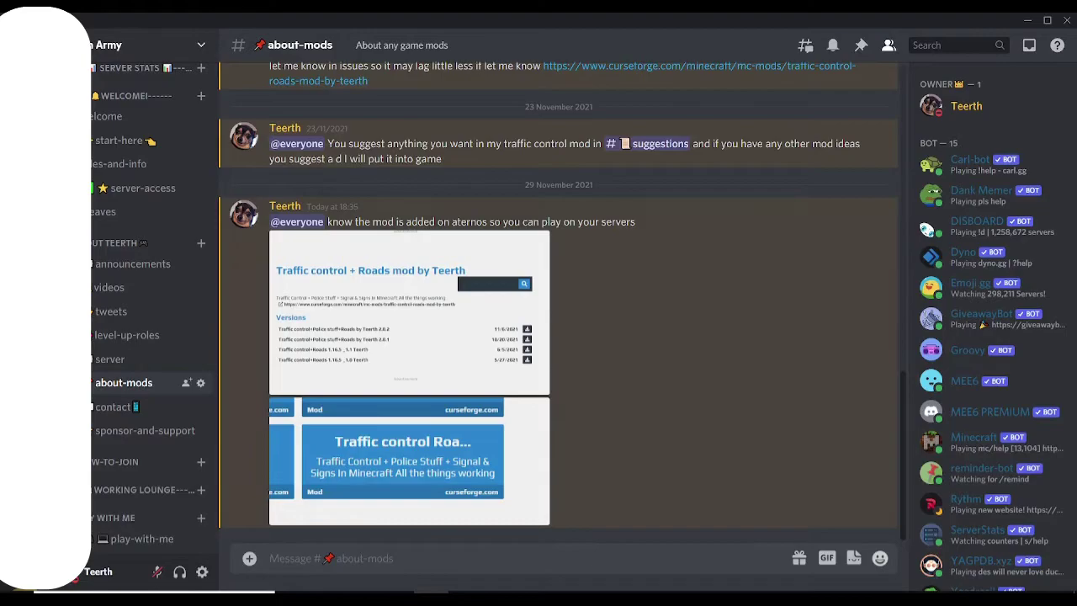
- From Software, pick the Forge tile and install version 1.16.5 (36.2.0)
left_click(403, 538)
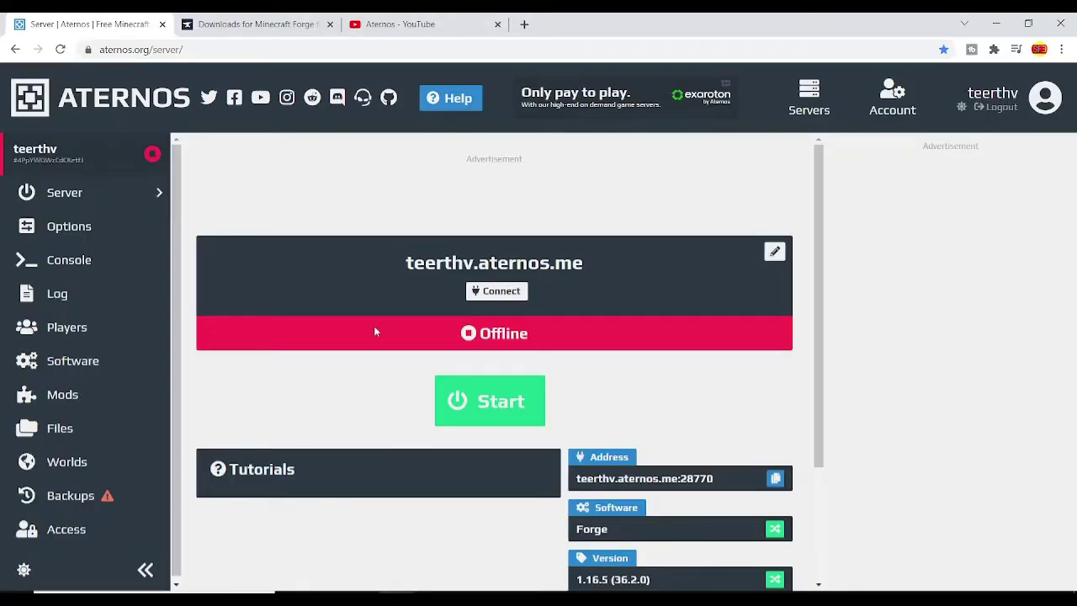
left_click(88, 371)
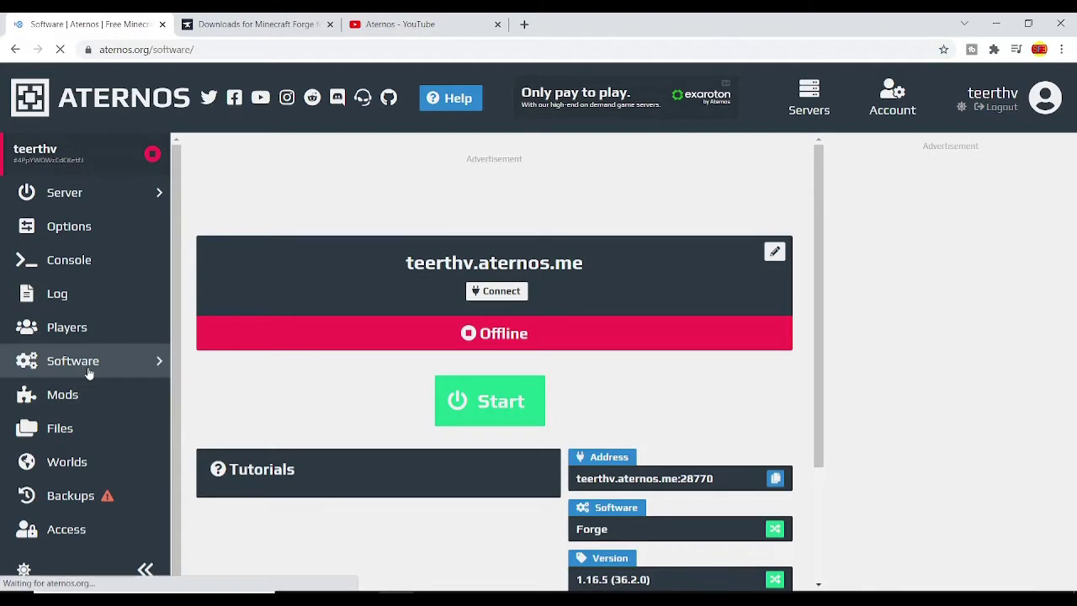
scroll(627, 316, "down", 2)
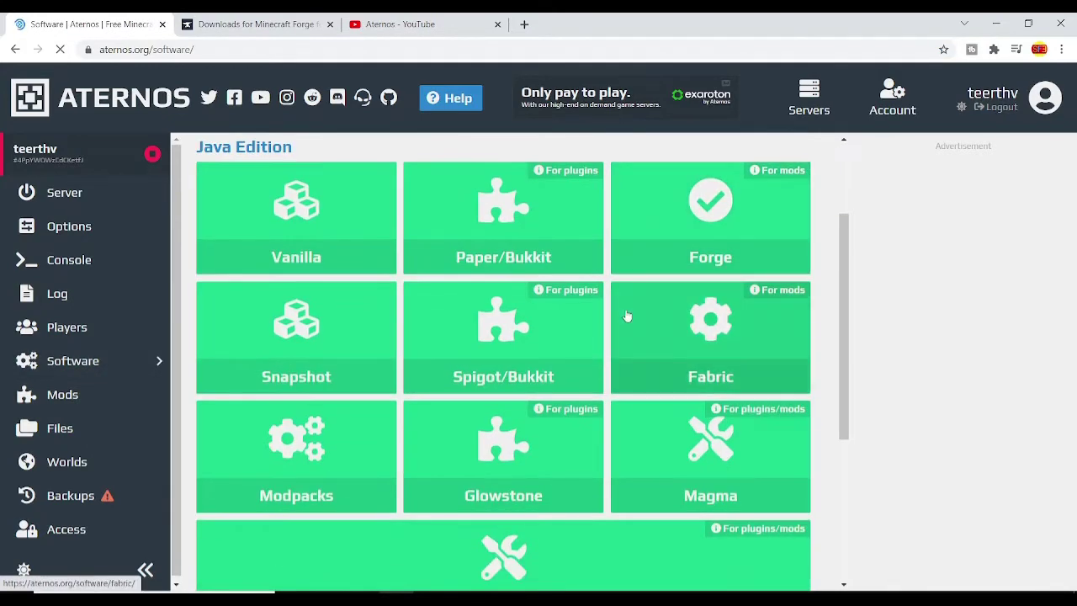
left_click(729, 206)
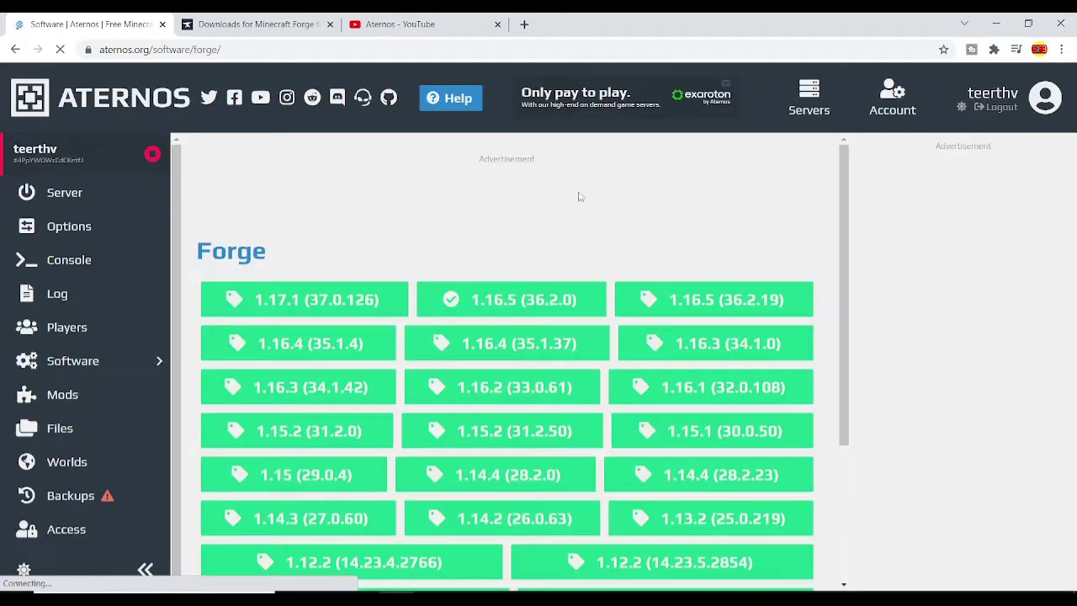
left_click(528, 305)
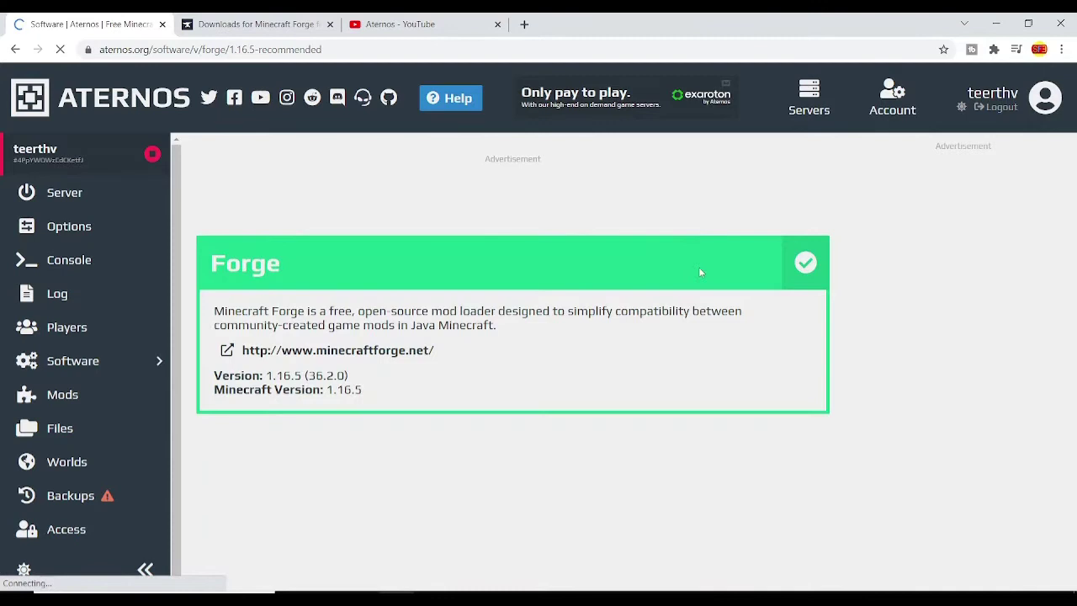
left_click(805, 264)
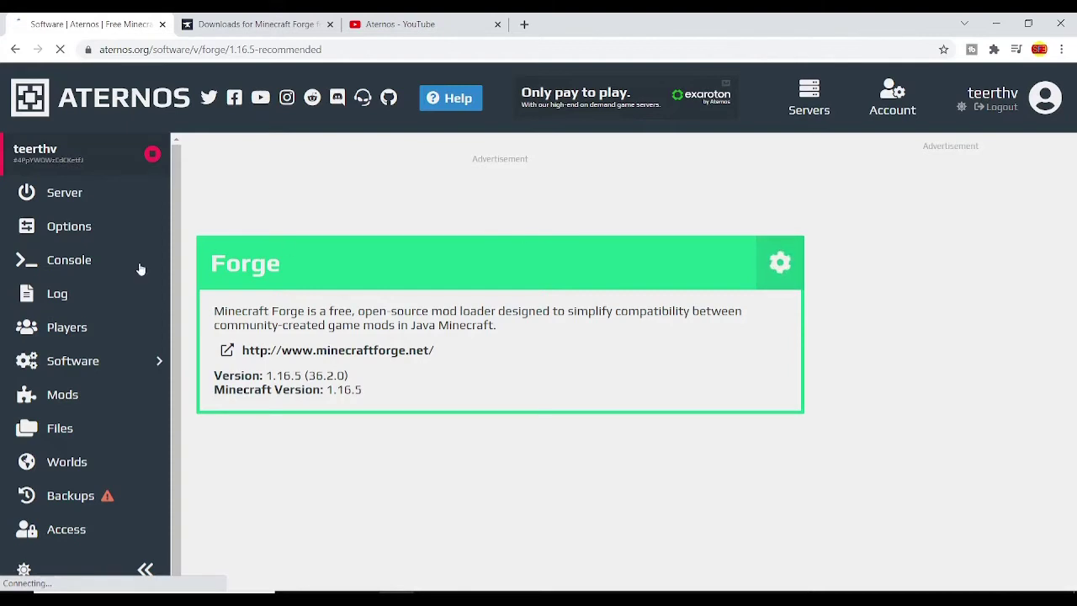
- Search mods for 'Traffic' and install Traffic control + Roads version 2.0.2
left_click(109, 396)
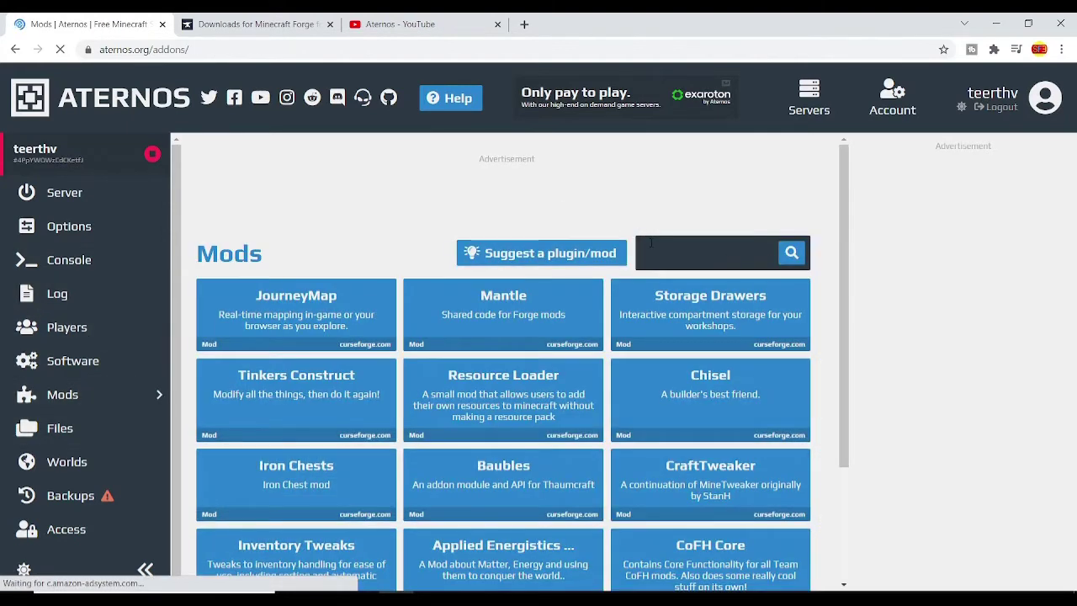
left_click(773, 262)
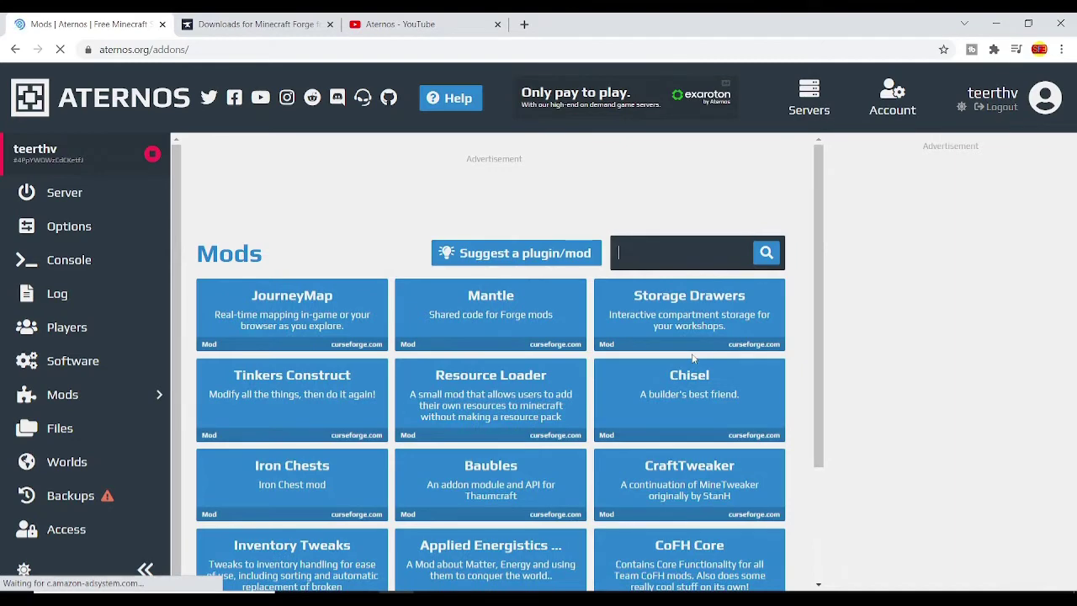
type("Traffic")
left_click(766, 252)
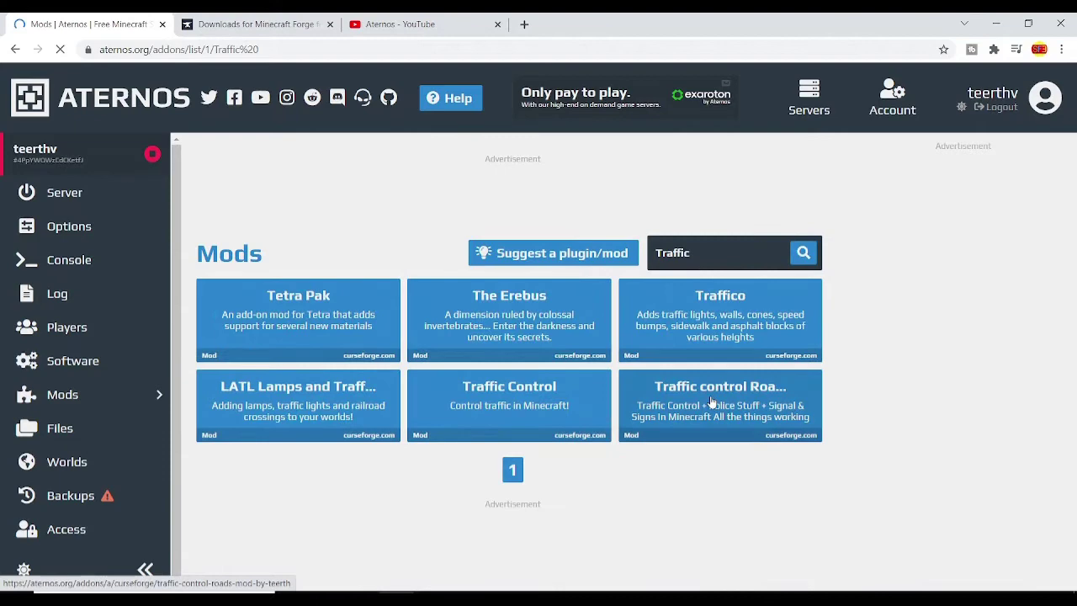
left_click(711, 402)
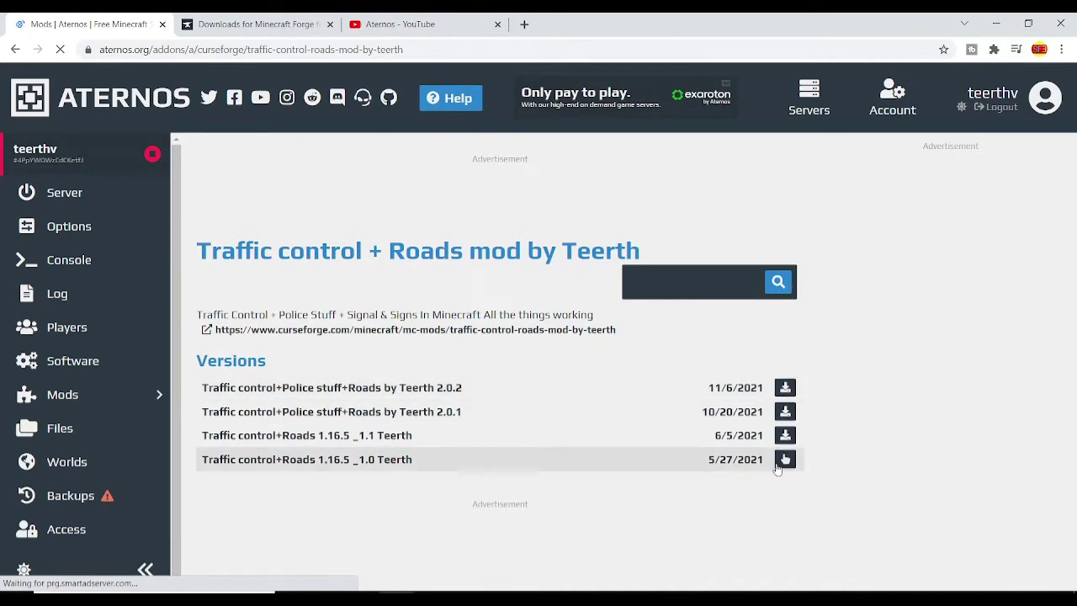
left_click(785, 388)
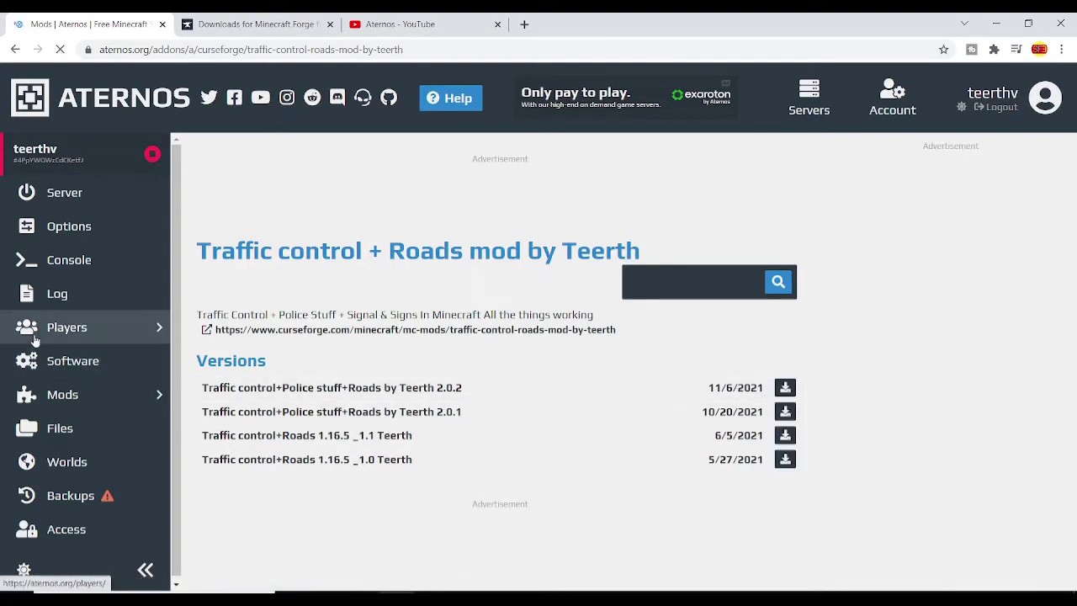
- Start the server from the overview and accept the EULA so it comes online
left_click(83, 200)
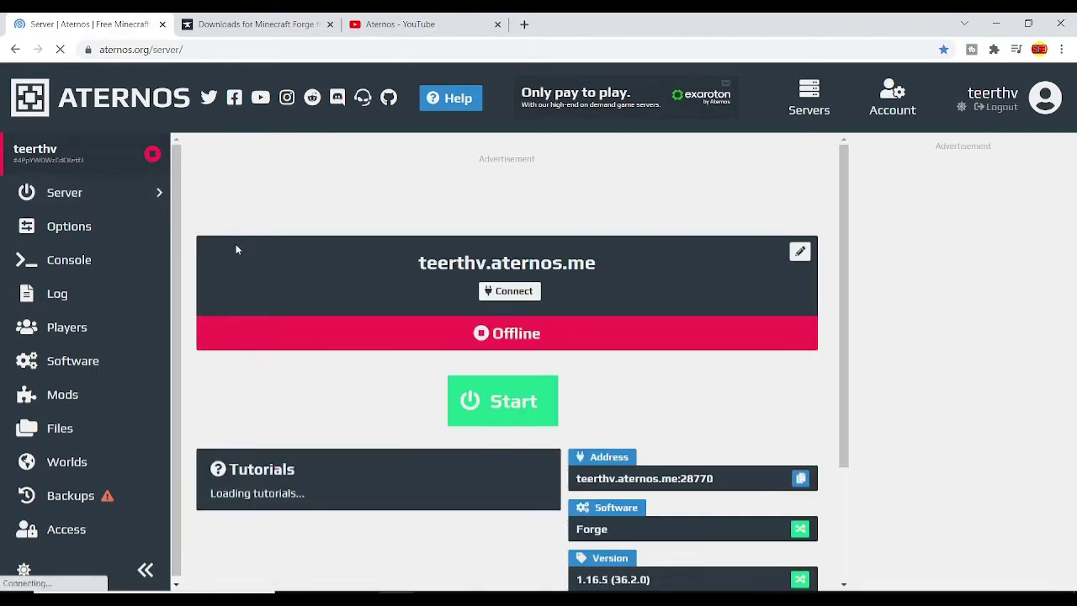
left_click(459, 396)
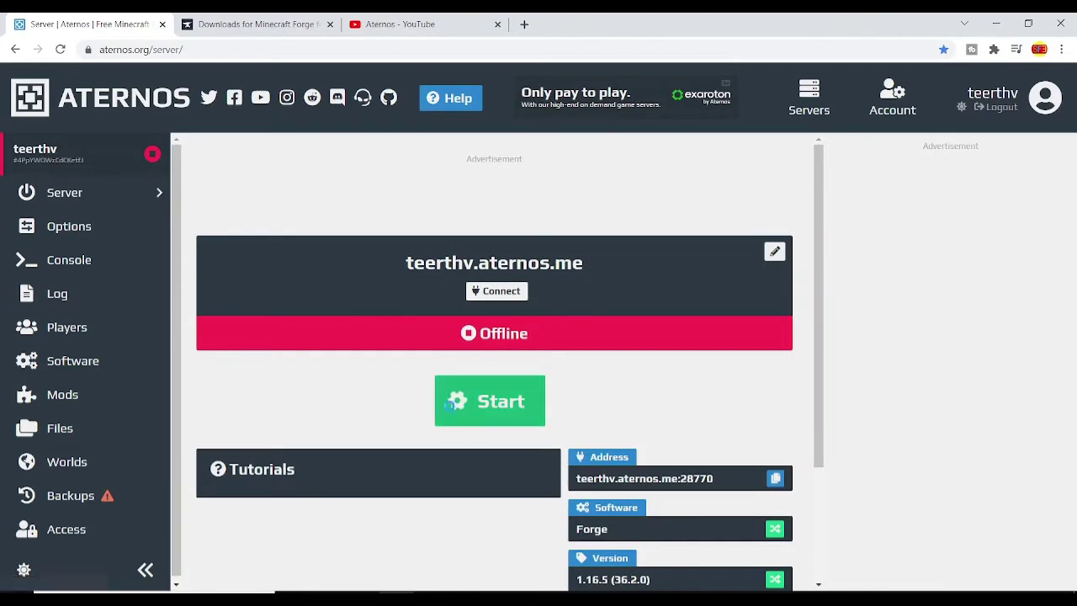
left_click(580, 258)
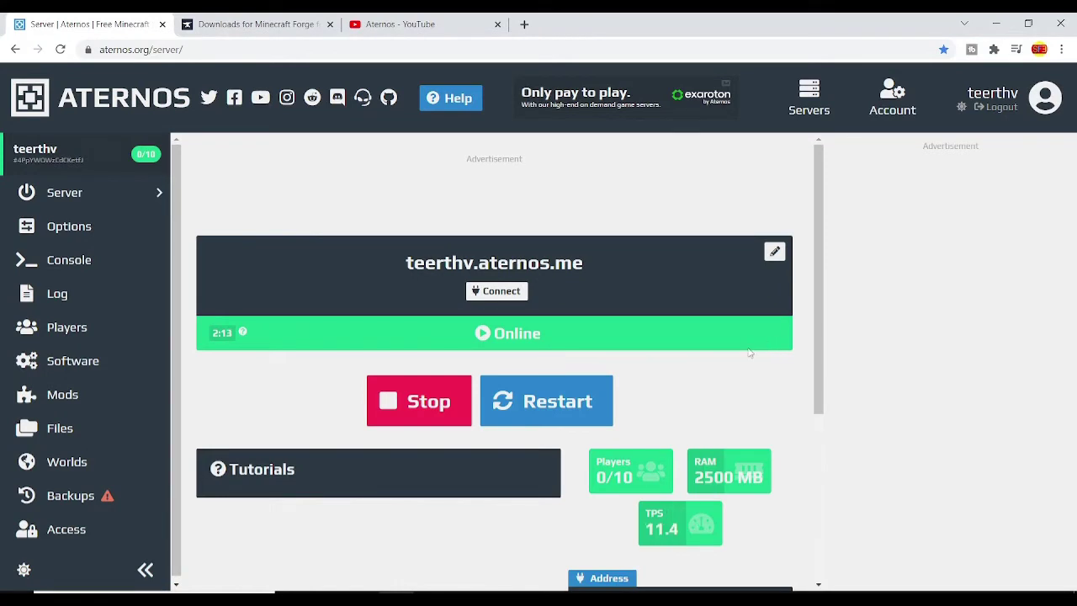
scroll(750, 354, "down", 2)
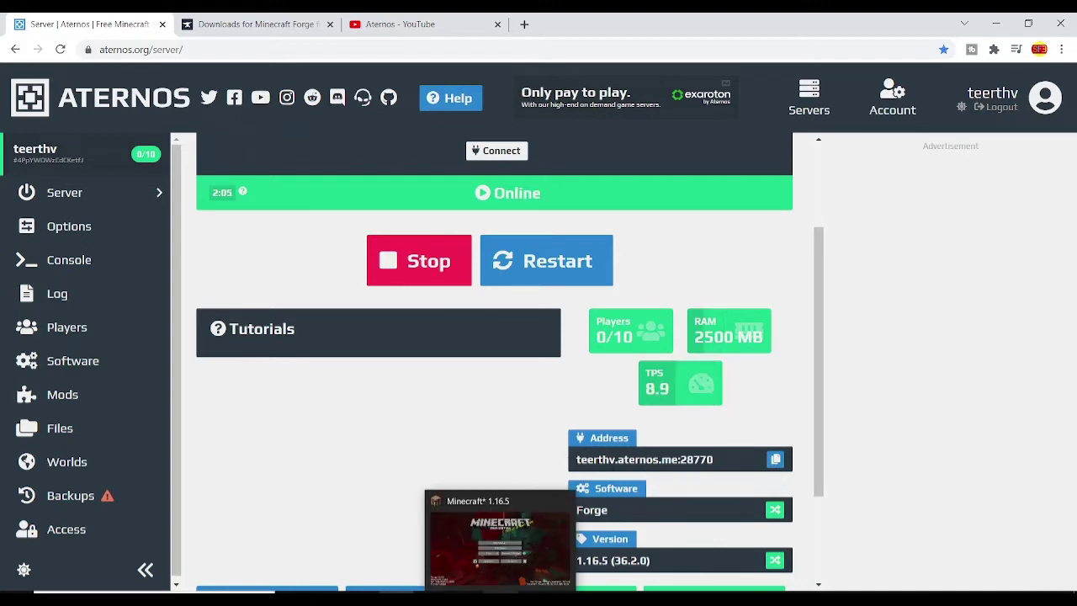
- In Multiplayer, select the Aternos server, confirm its details unchanged, and join it
left_click(502, 539)
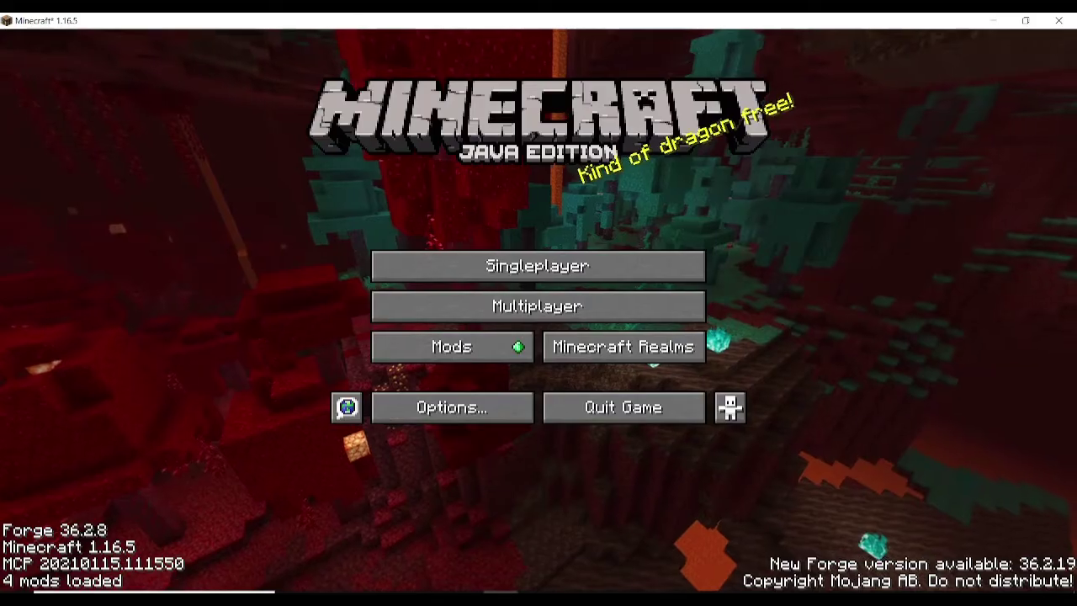
left_click(535, 310)
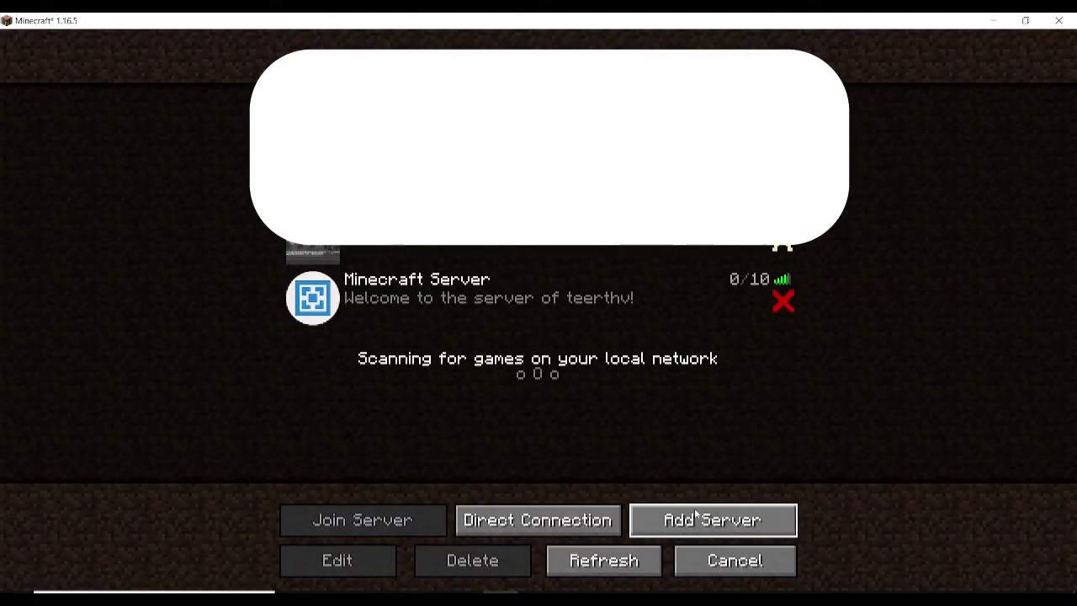
left_click(418, 309)
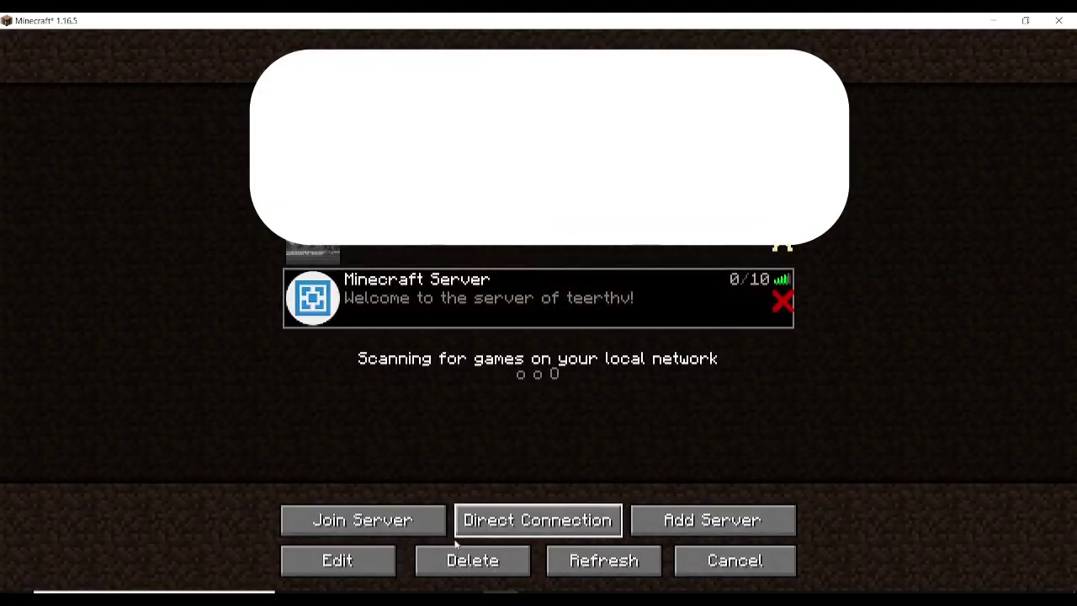
left_click(341, 559)
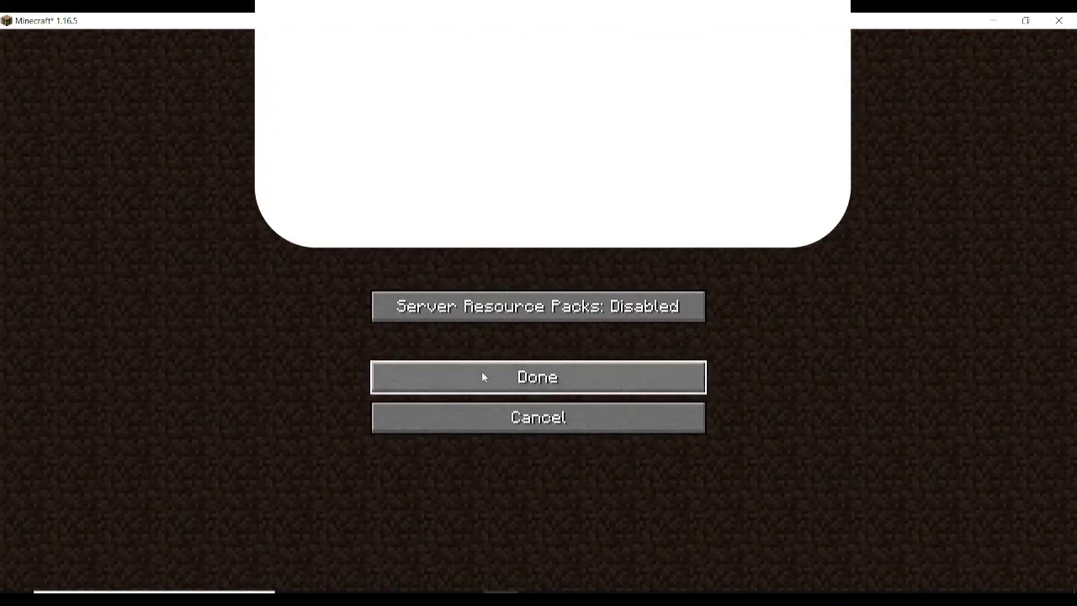
left_click(483, 377)
left_click(320, 303)
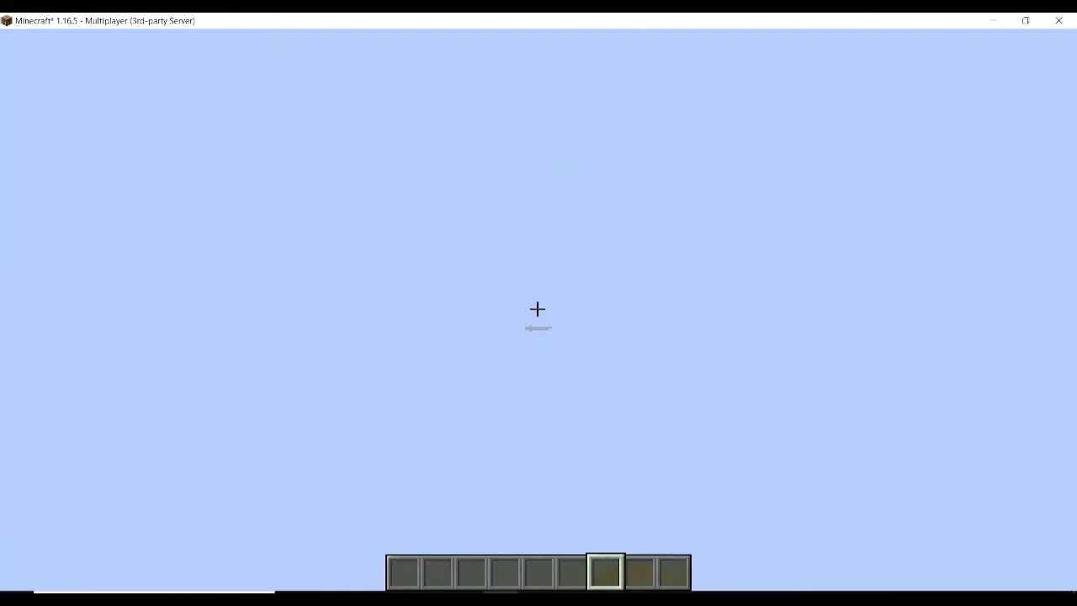
- Hold hotbar slot 1, walk down the street, and open the creative inventory
key("1")
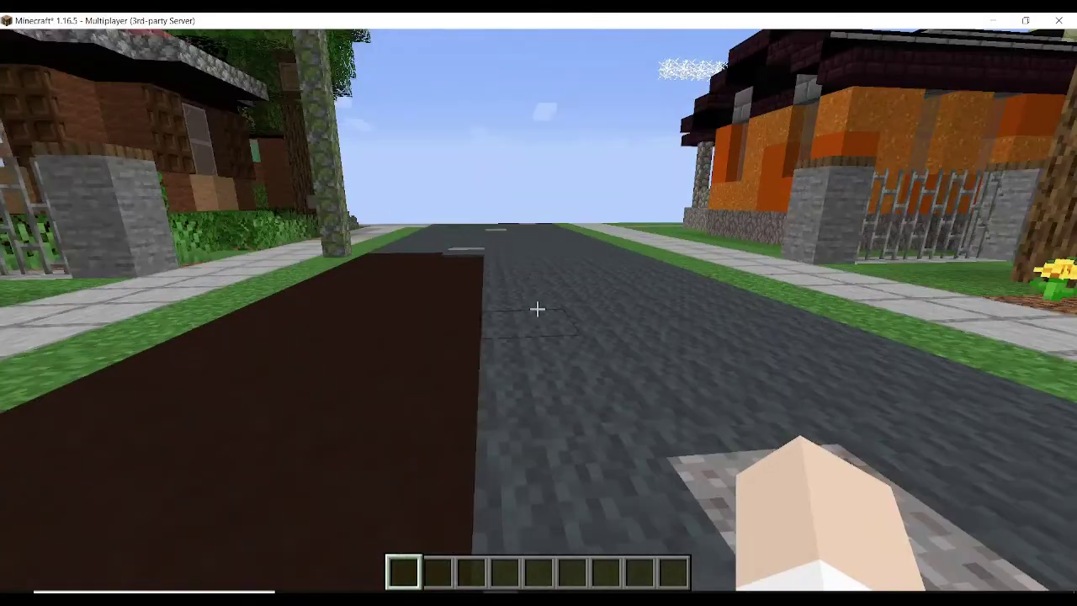
key("e")
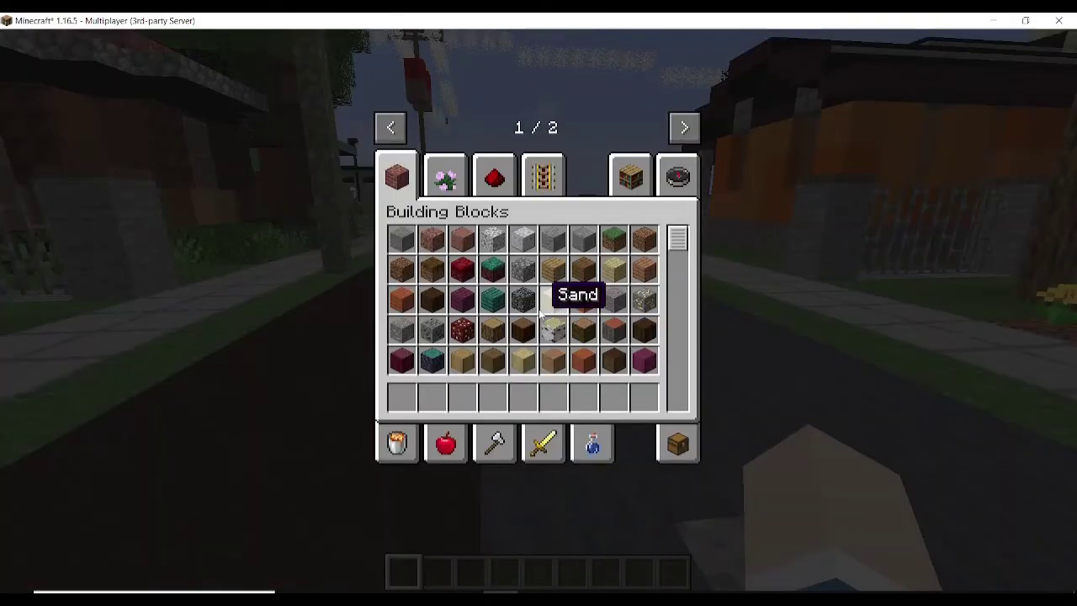
- Browse the second-page Signs and Traffic Control item tabs, then close the inventory
left_click(683, 128)
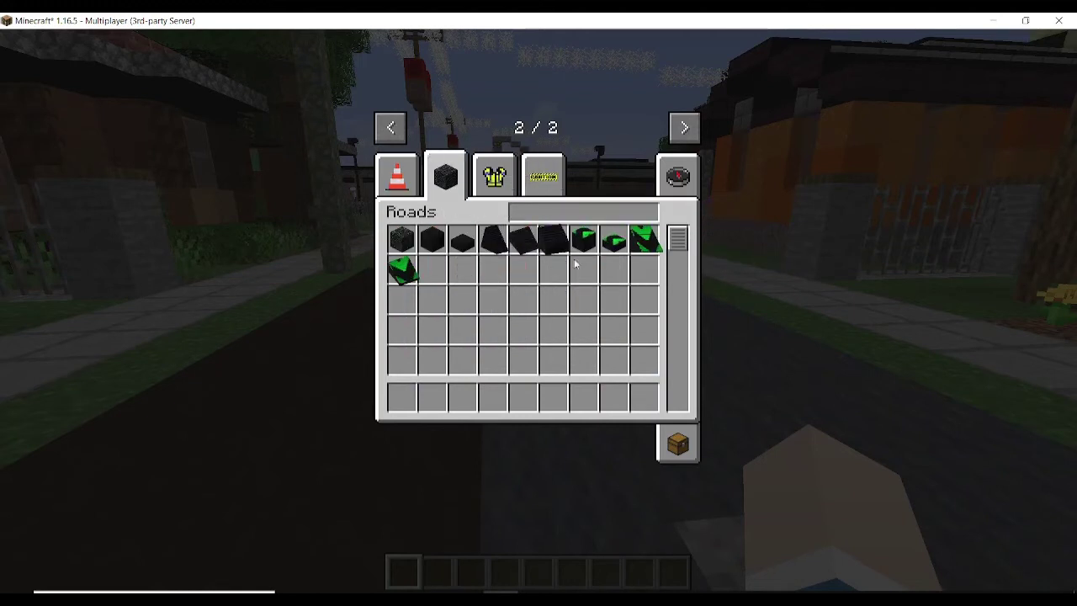
left_click(547, 168)
scroll(562, 240, "down", 3)
scroll(562, 240, "down", 3)
scroll(562, 241, "down", 3)
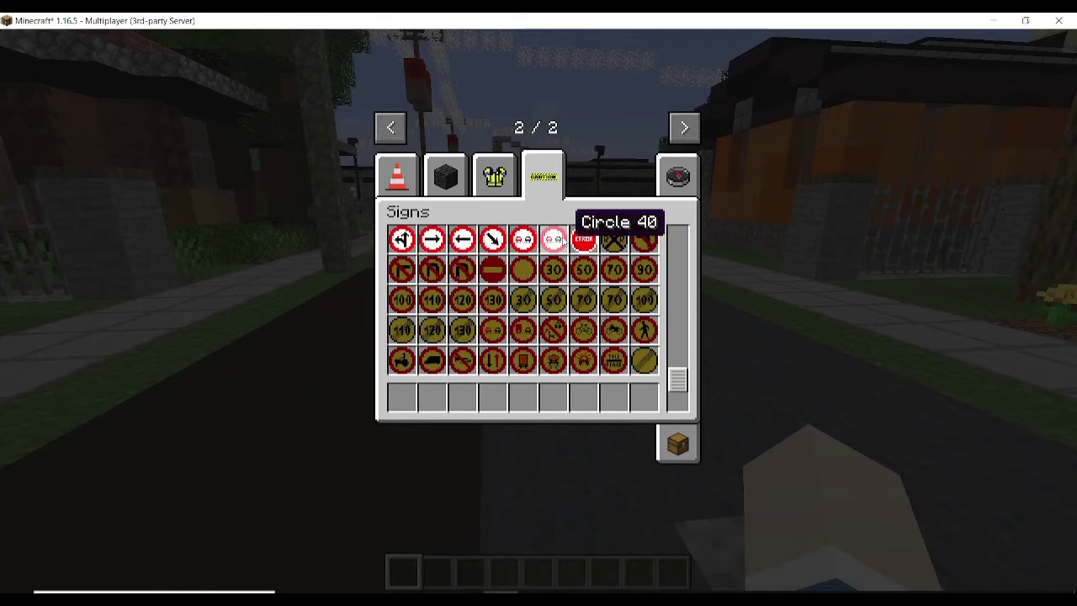
scroll(562, 240, "up", 5)
left_click(387, 175)
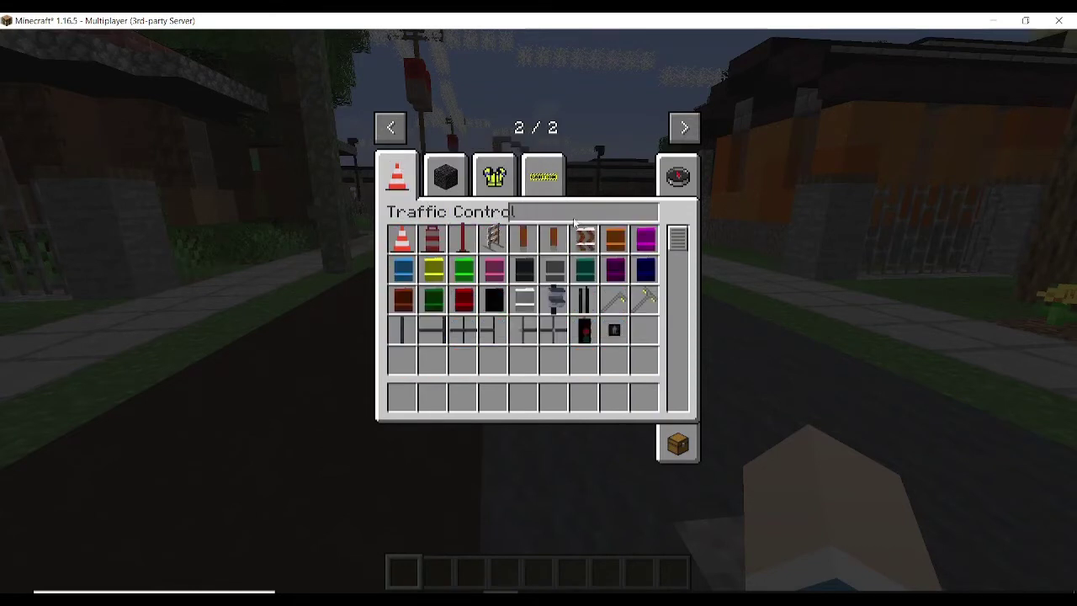
key("e")
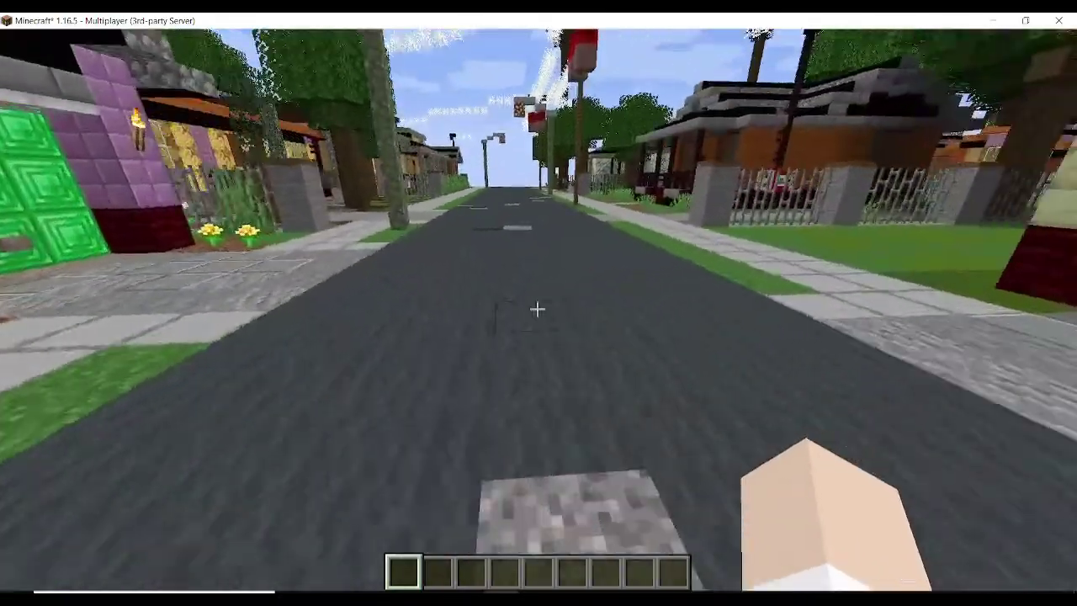
- Walk along the road and break two road blocks, exposing glowstone beneath
key("w")
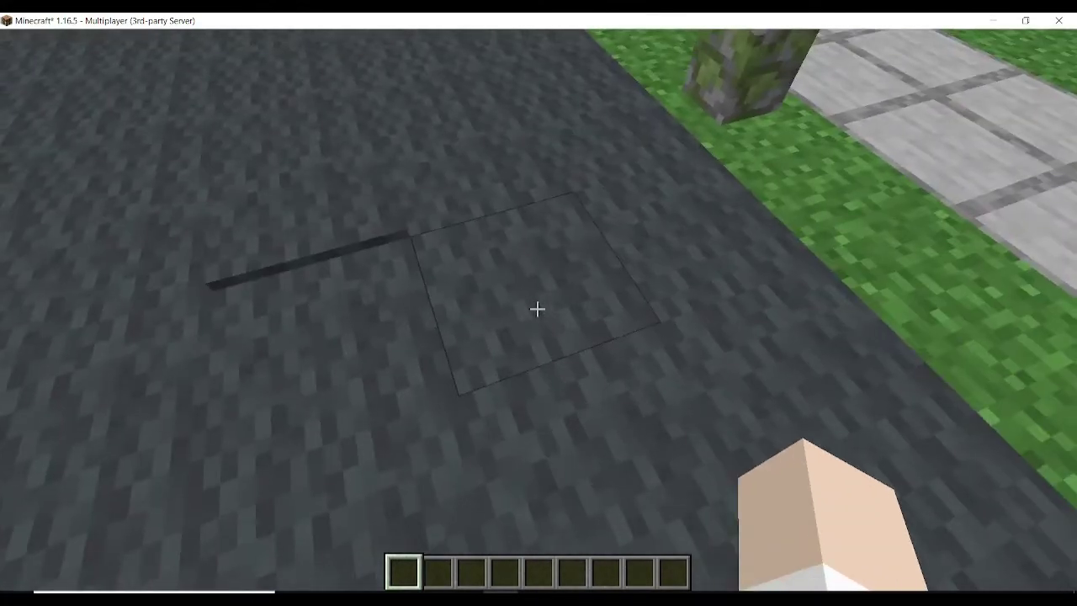
left_click(537, 310)
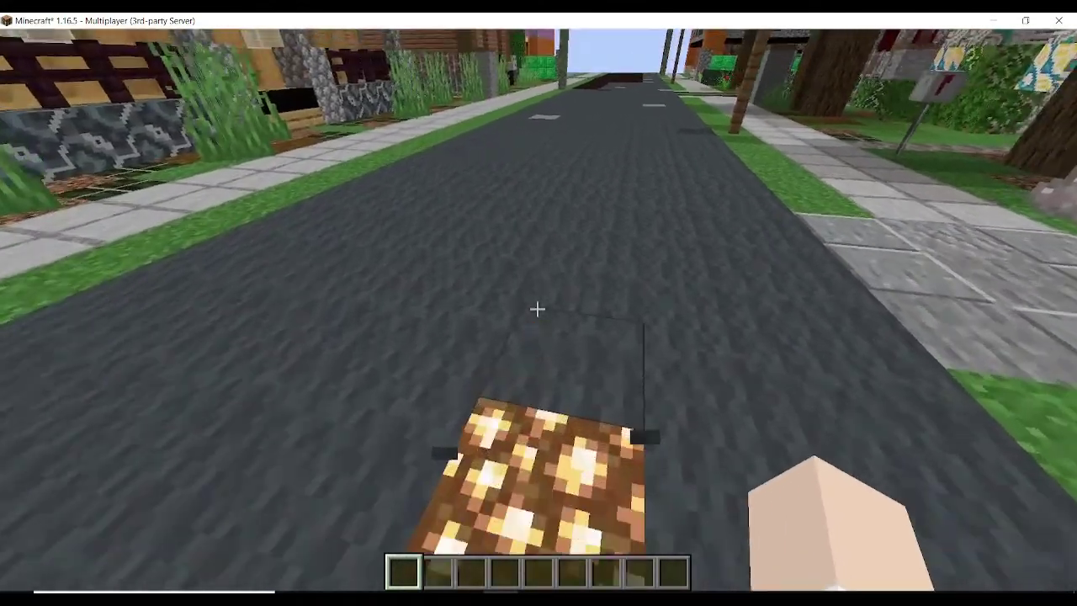
key("w")
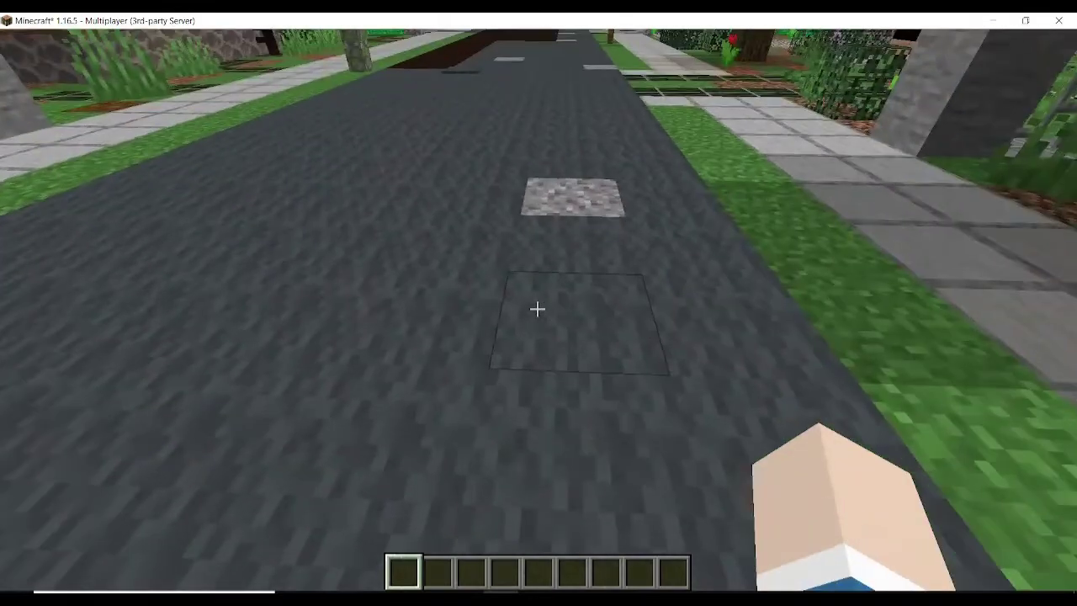
left_click(537, 310)
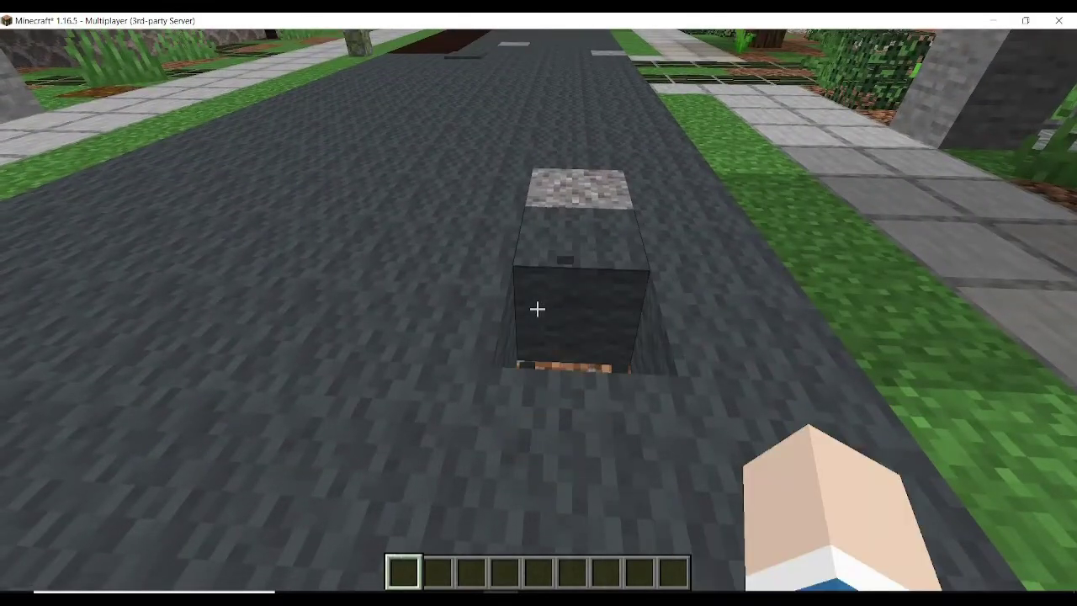
left_click(537, 309)
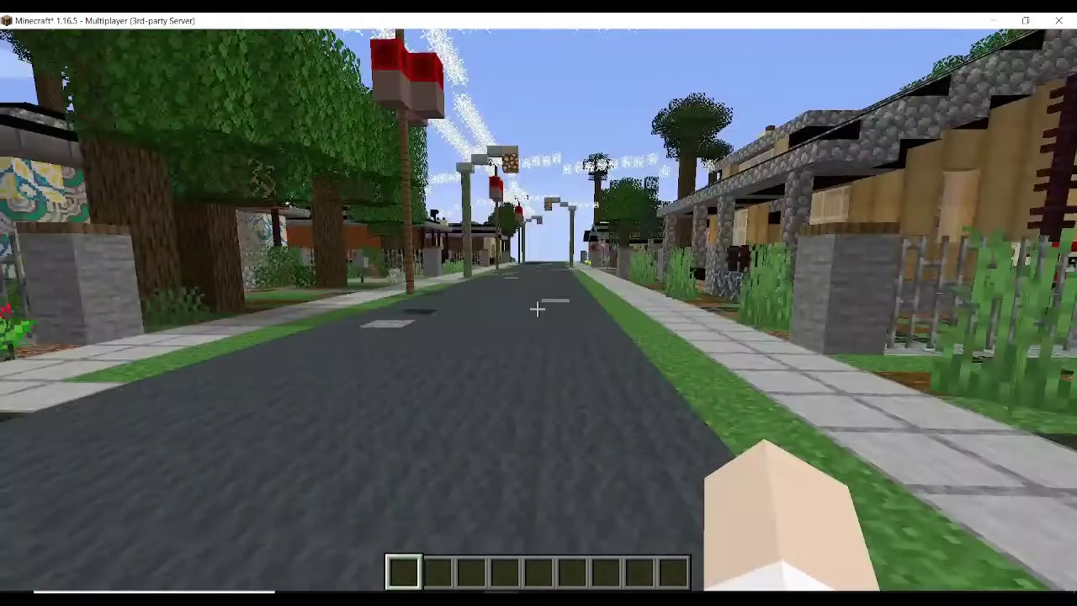
- Take a Barrier from the Traffic Control items and place orange-and-white barriers across the road
key("e")
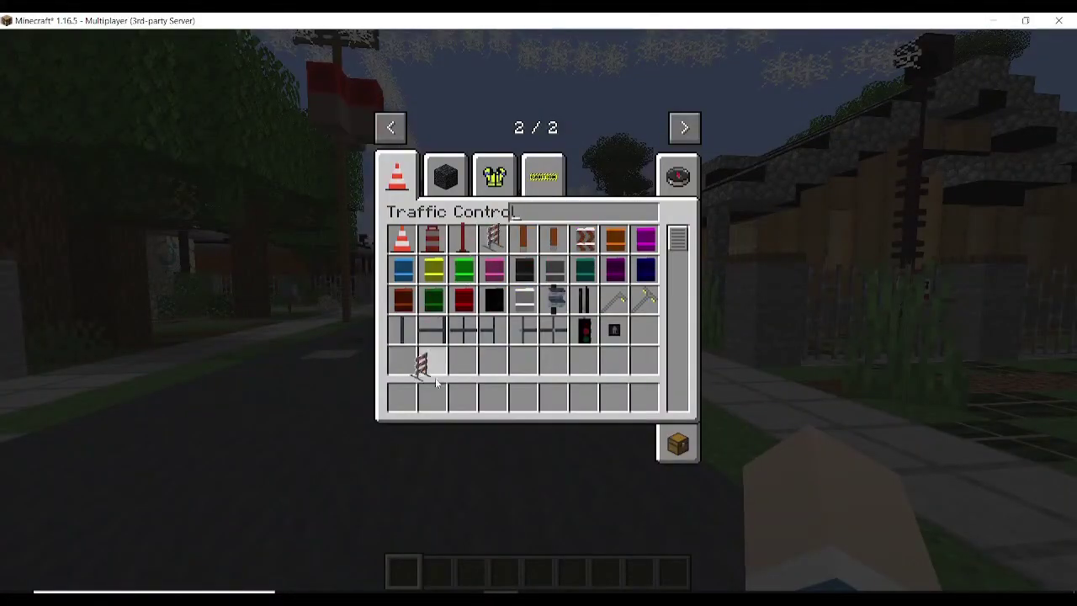
key("e")
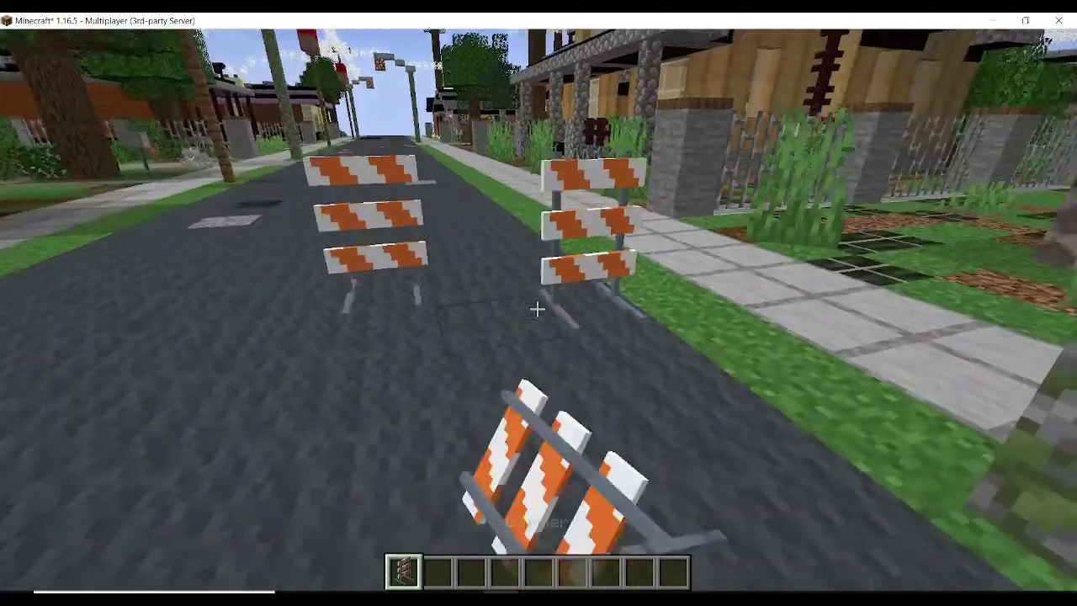
right_click(539, 303)
key("Escape")
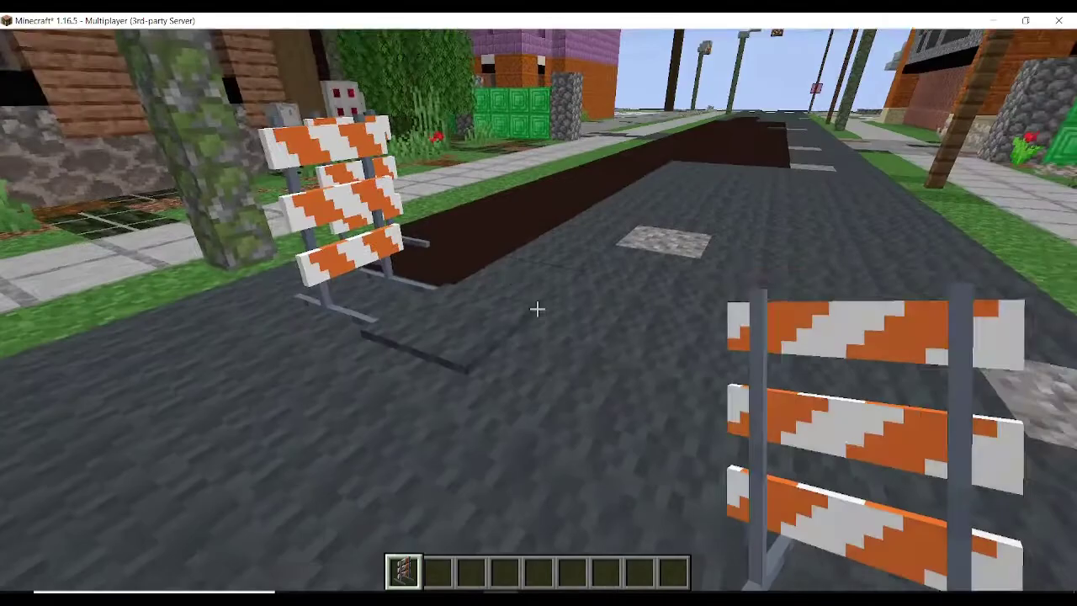
key("w")
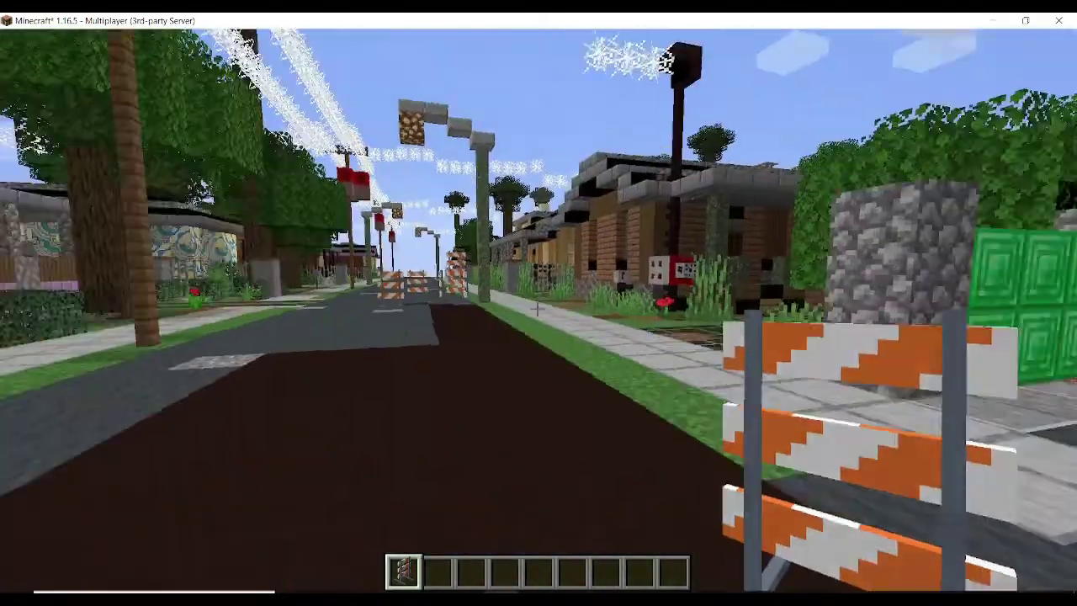
key("2")
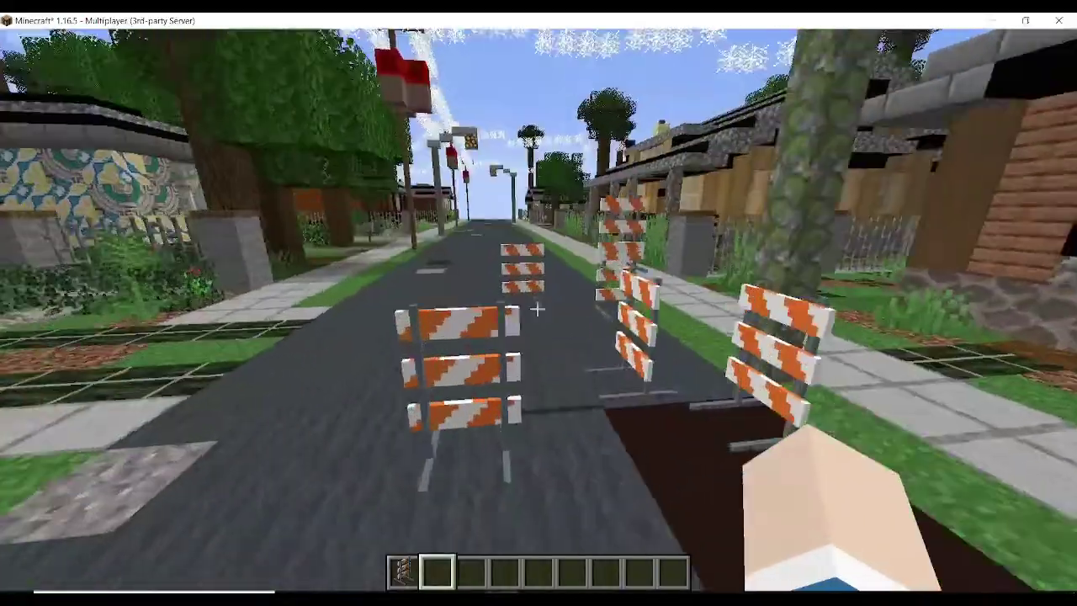